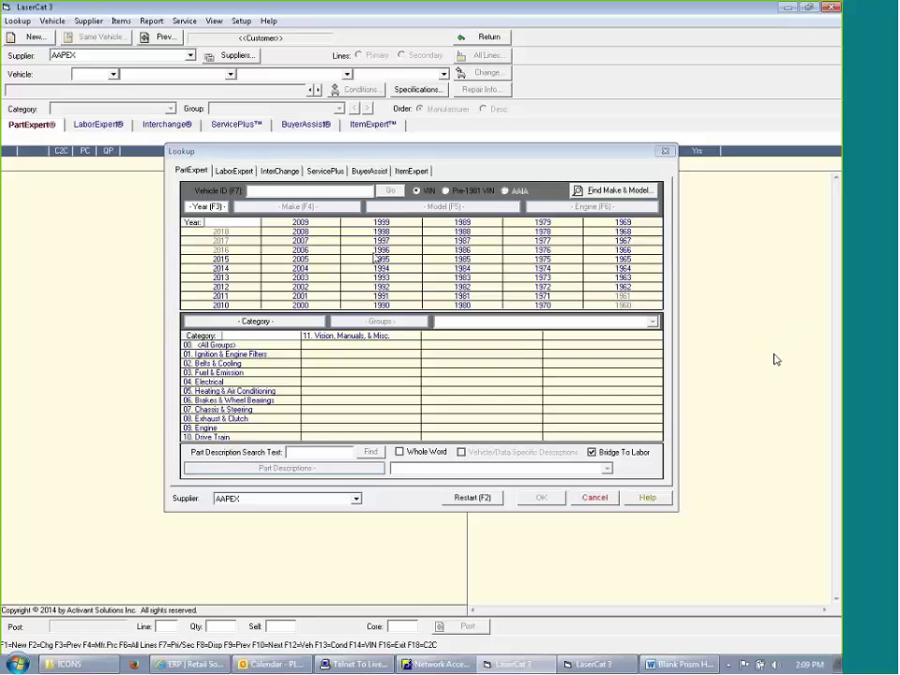
Select a 2006 Chevrolet Silverado 1500 PU as the vehicle.
{"action": "left_click", "coordinate": [301, 250]}
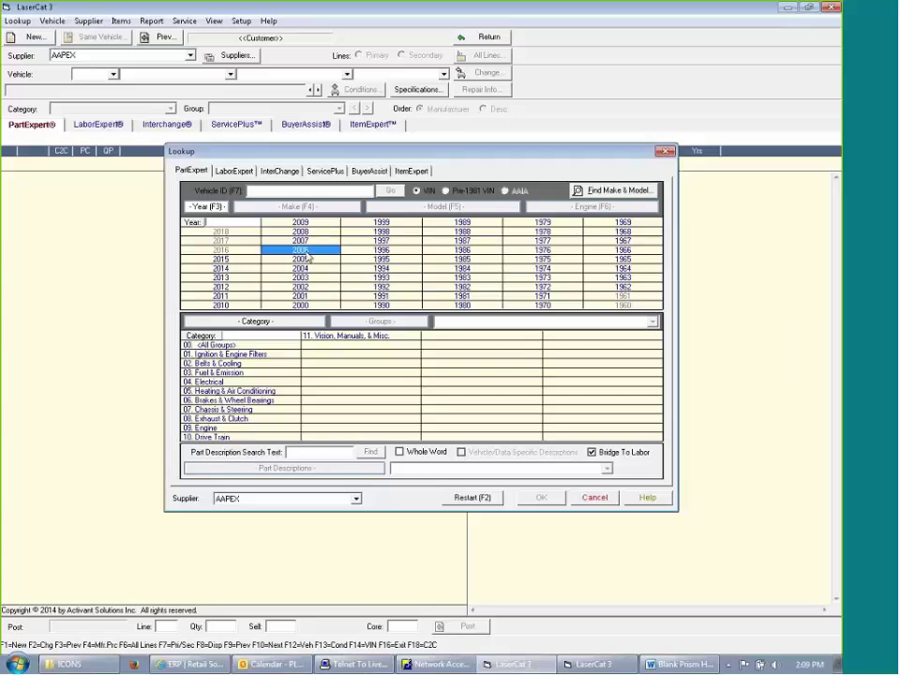
{"action": "left_click", "coordinate": [306, 255]}
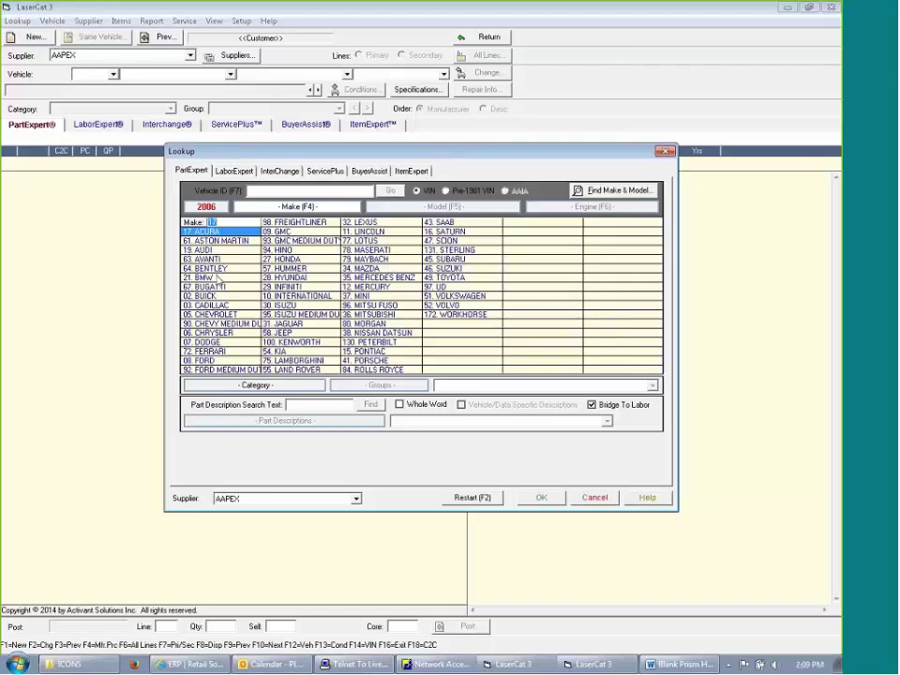
{"action": "left_click", "coordinate": [223, 315]}
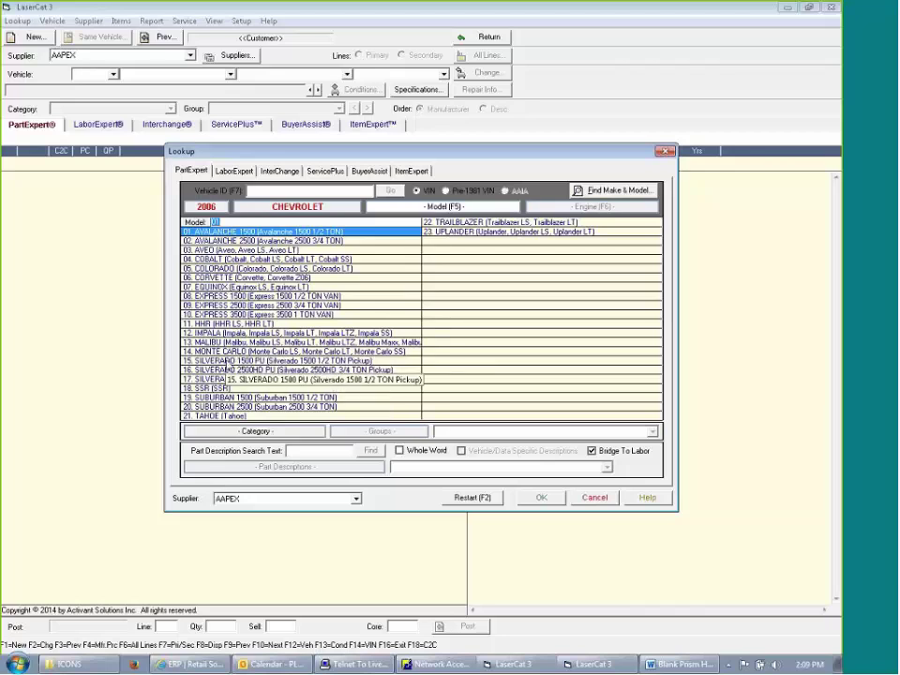
{"action": "left_click", "coordinate": [227, 362]}
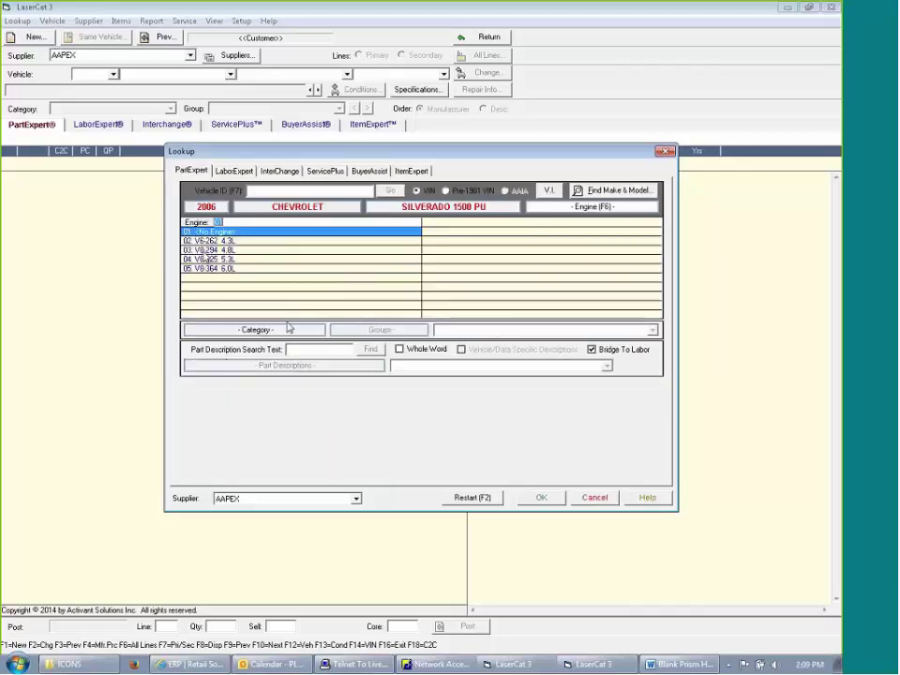
Choose the V8-294 4.8L engine and the Ignition & Engine Filters > Engine Filters & PCV group.
{"action": "key", "text": "Down"}
{"action": "key", "text": "Down"}
{"action": "key", "text": "Return"}
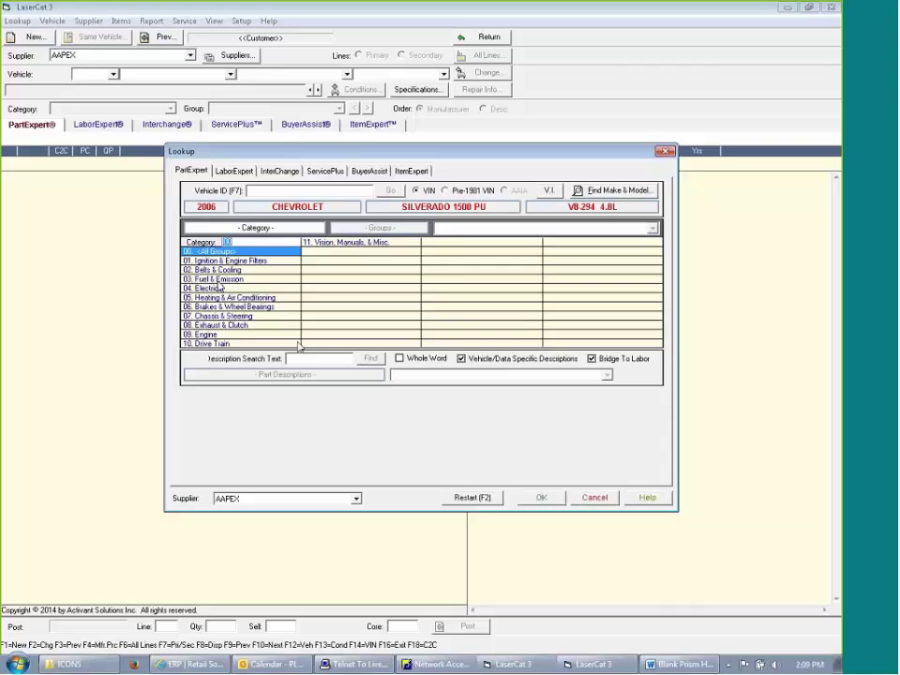
{"action": "key", "text": "Down"}
{"action": "key", "text": "Return"}
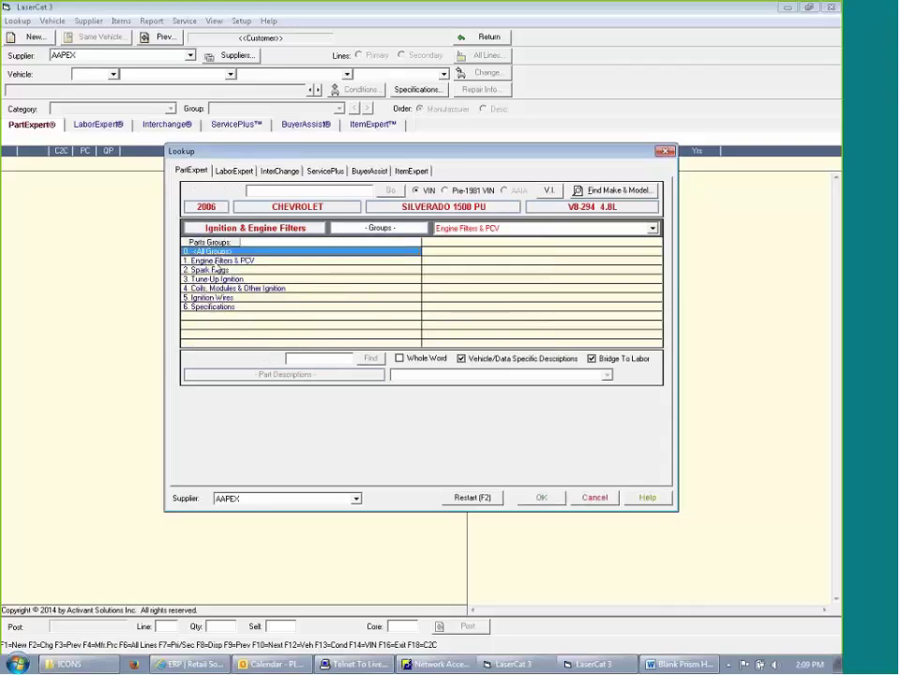
{"action": "key", "text": "Down"}
{"action": "key", "text": "Return"}
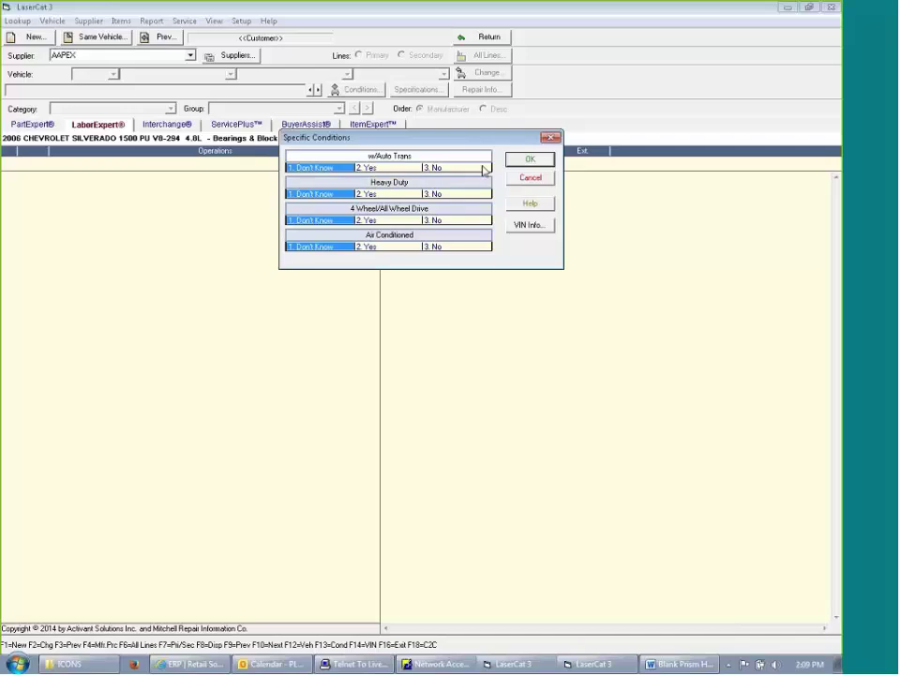
Mark the Silverado as automatic, heavy duty and not 4WD, then list its Engine Filters & PCV parts.
{"action": "left_click", "coordinate": [529, 161]}
{"action": "left_click", "coordinate": [396, 169]}
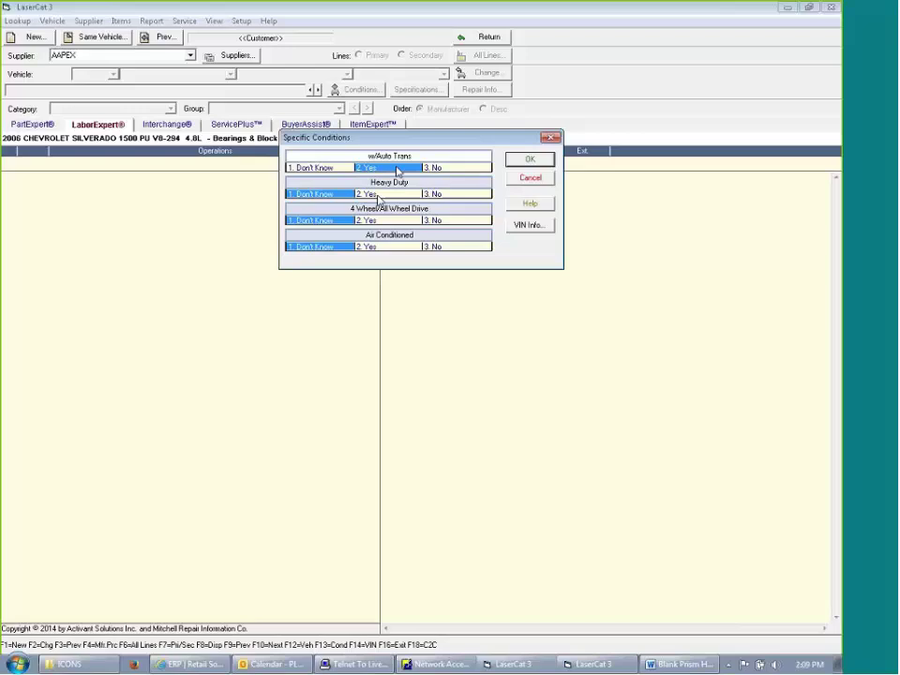
{"action": "left_click", "coordinate": [375, 194]}
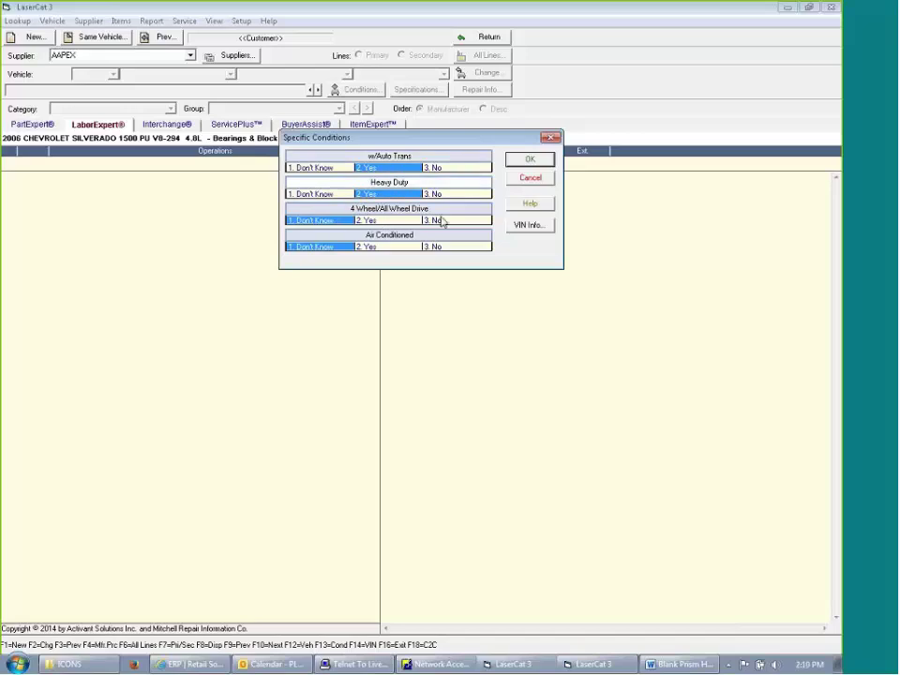
{"action": "left_click", "coordinate": [444, 221]}
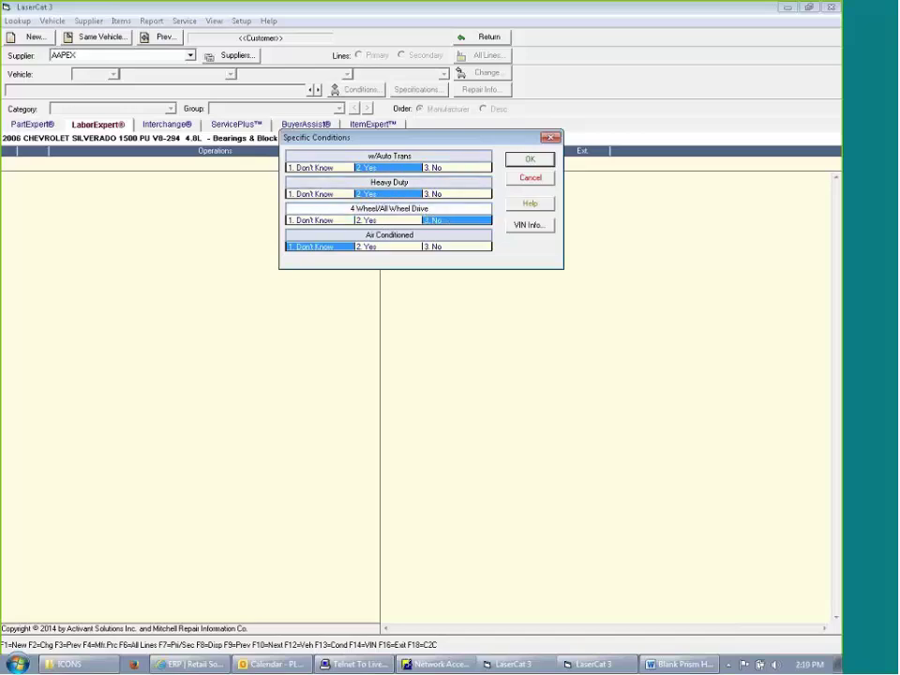
{"action": "left_click", "coordinate": [547, 161]}
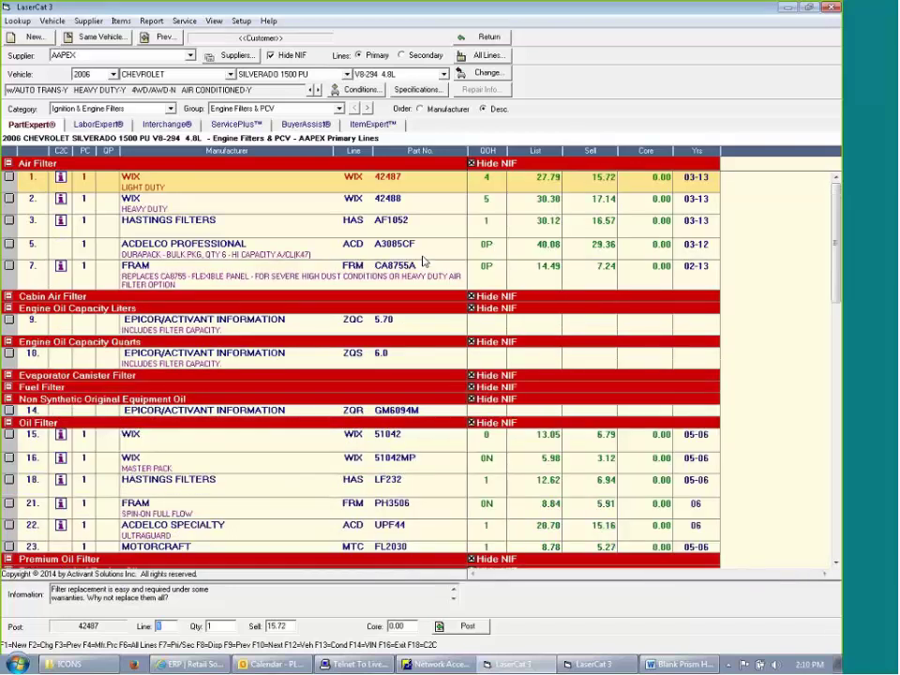
Start a new lookup and search part descriptions for 'water pump'.
{"action": "left_click", "coordinate": [34, 37]}
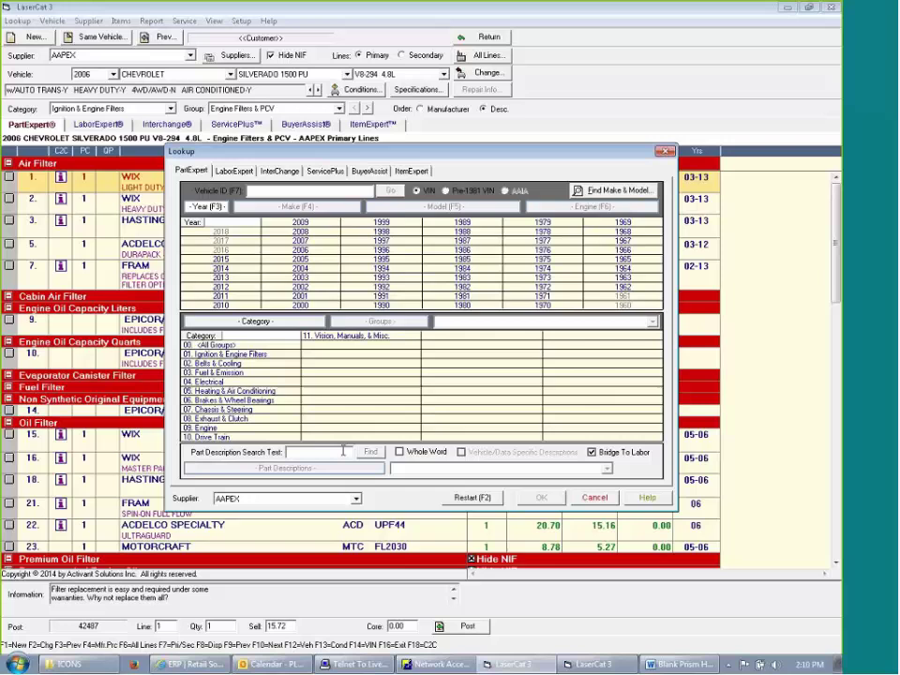
{"action": "type", "text": "WATERPUM"}
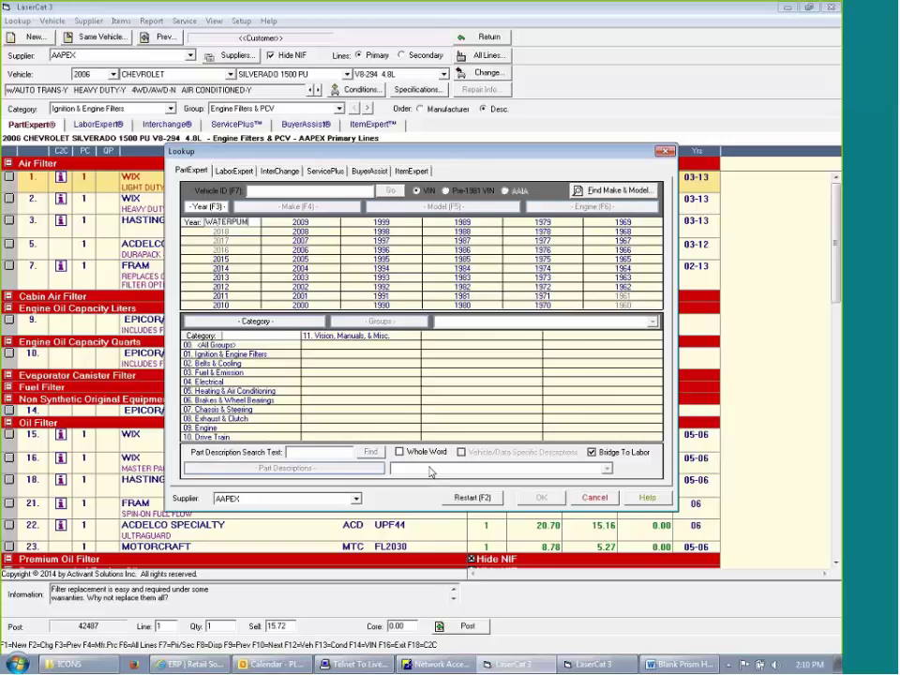
{"action": "type", "text": "P"}
{"action": "left_click", "coordinate": [333, 452]}
{"action": "type", "text": "wa"}
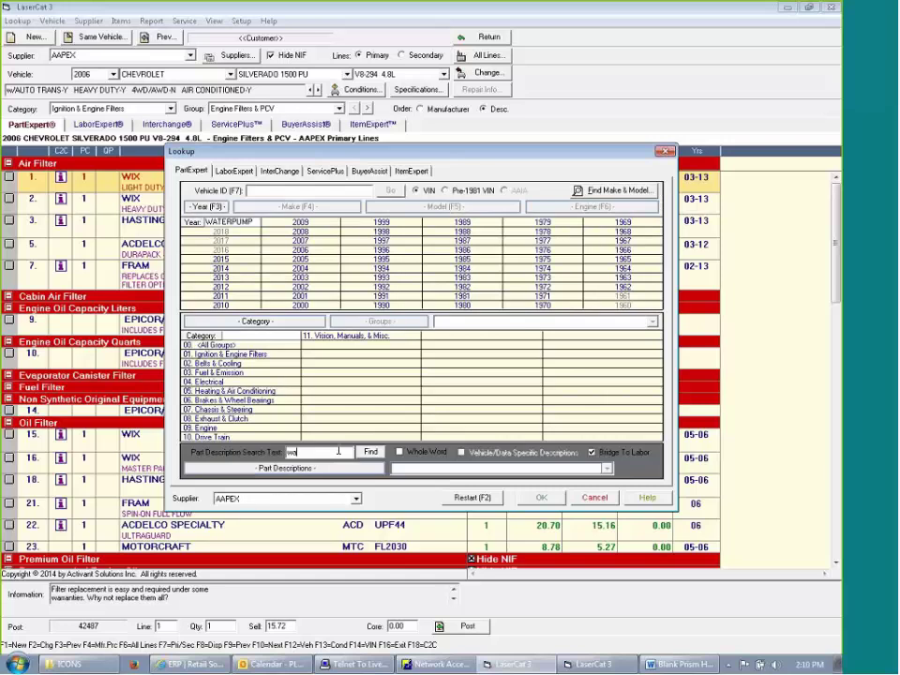
{"action": "type", "text": "ter pump"}
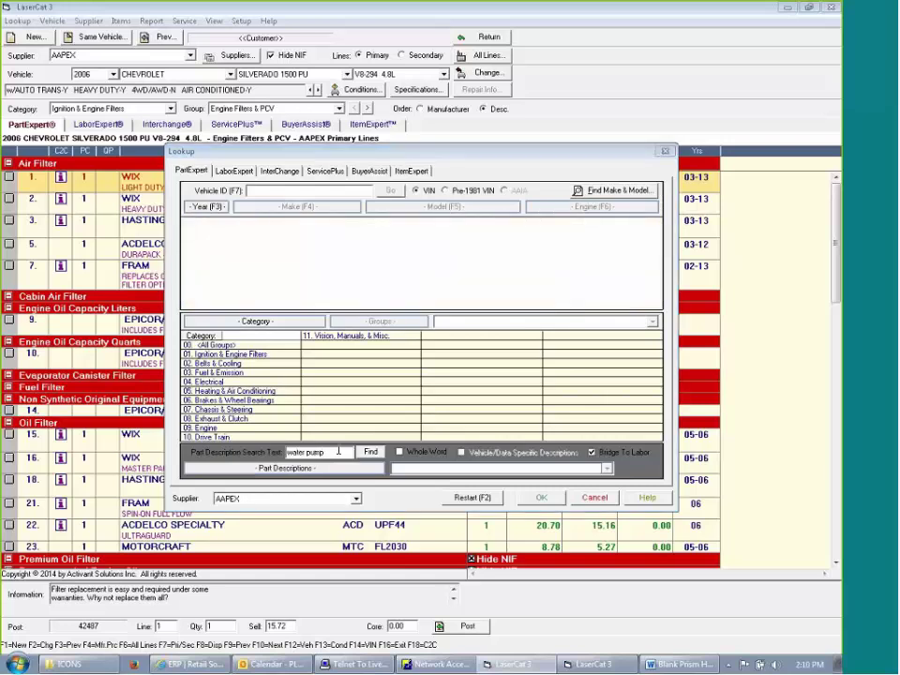
{"action": "key", "text": "Return"}
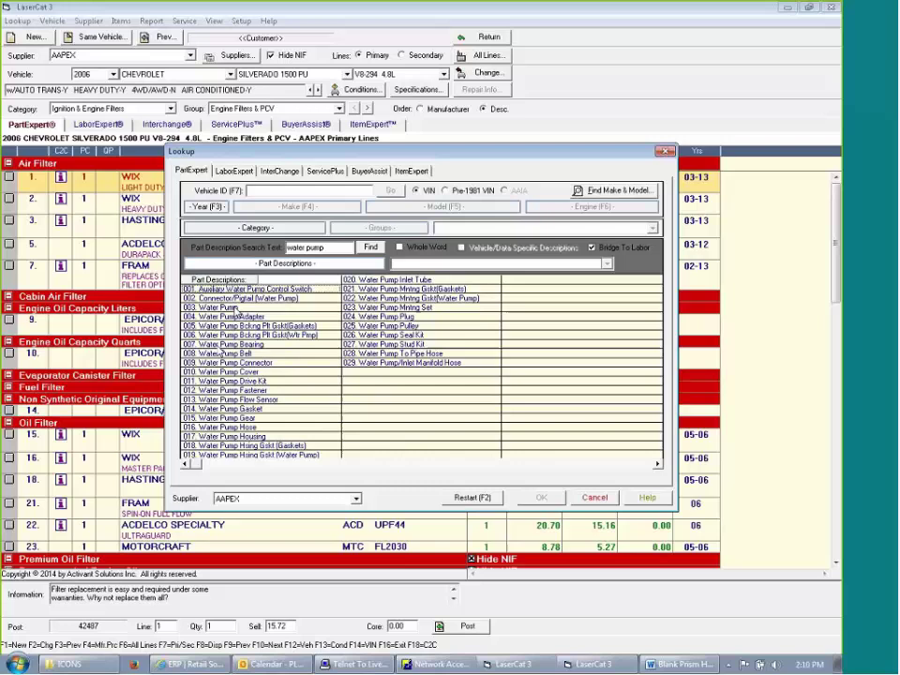
Select the Water Pump, Water Pump Hose and Water Pump Pulley descriptions and accept them.
{"action": "left_click", "coordinate": [233, 312]}
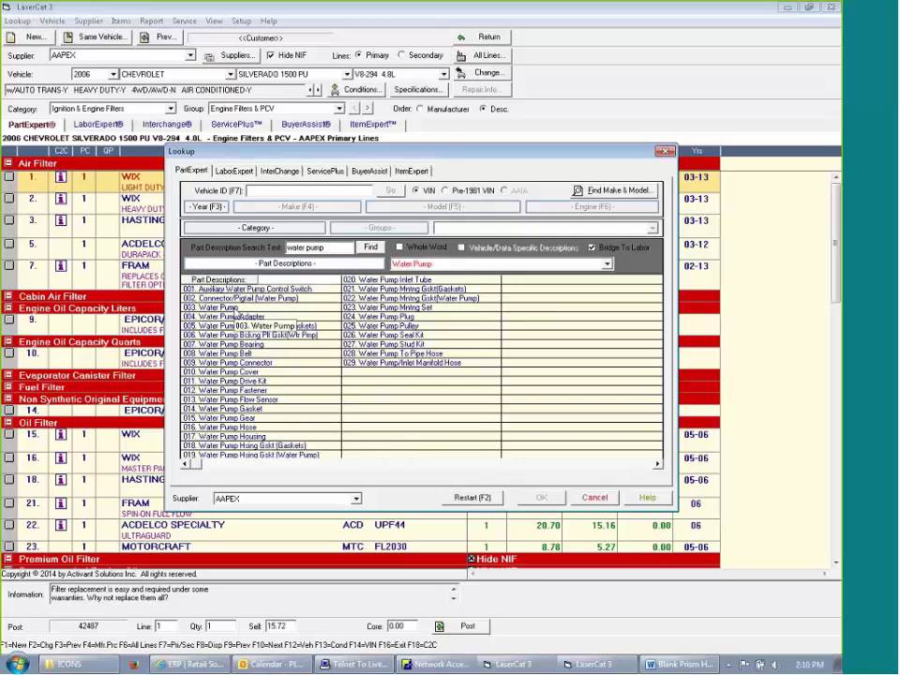
{"action": "left_click", "coordinate": [259, 428]}
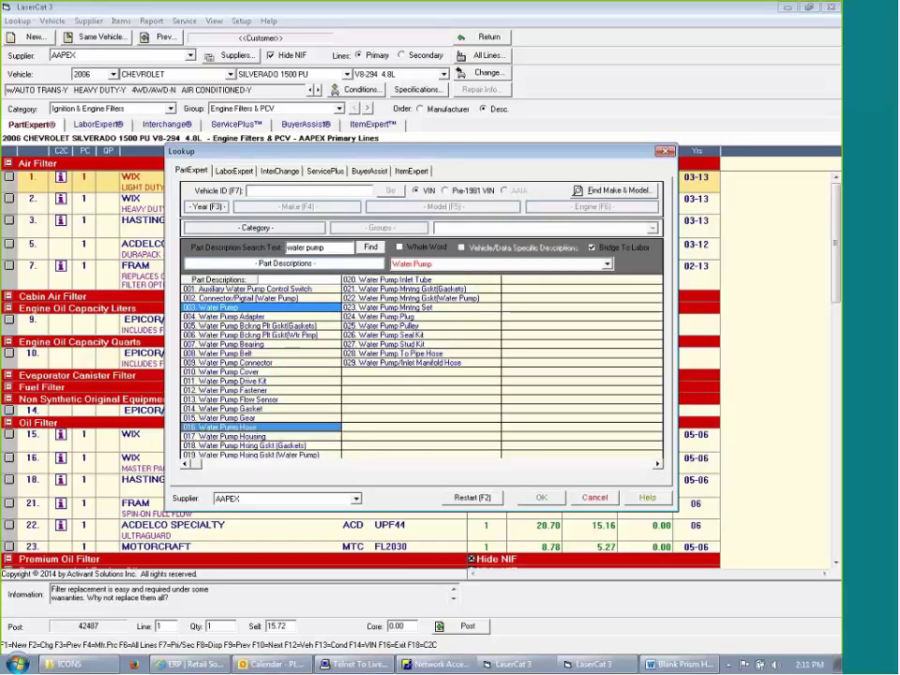
{"action": "left_click", "coordinate": [396, 326]}
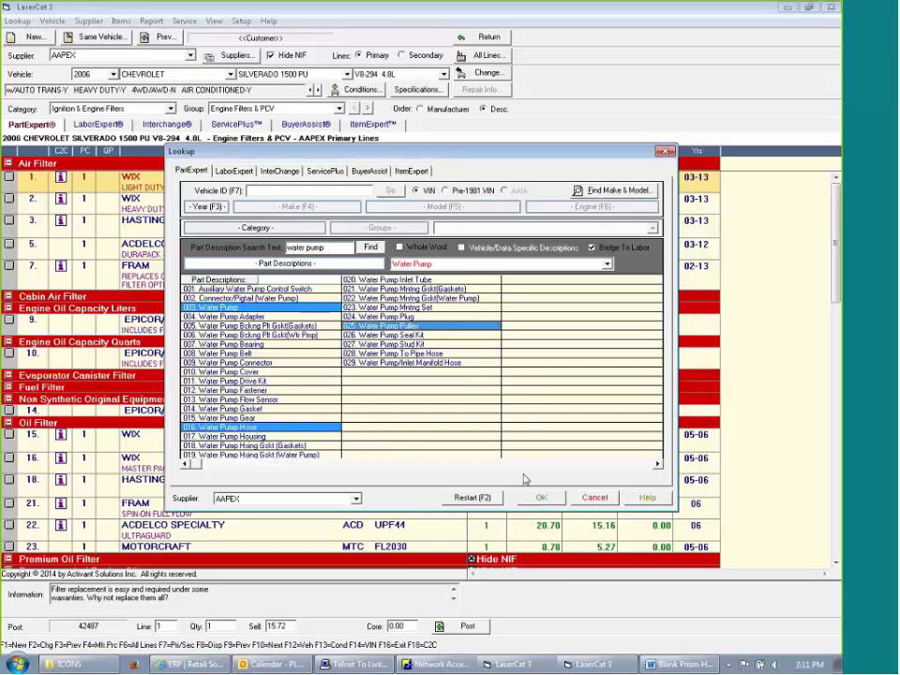
{"action": "left_click", "coordinate": [537, 496]}
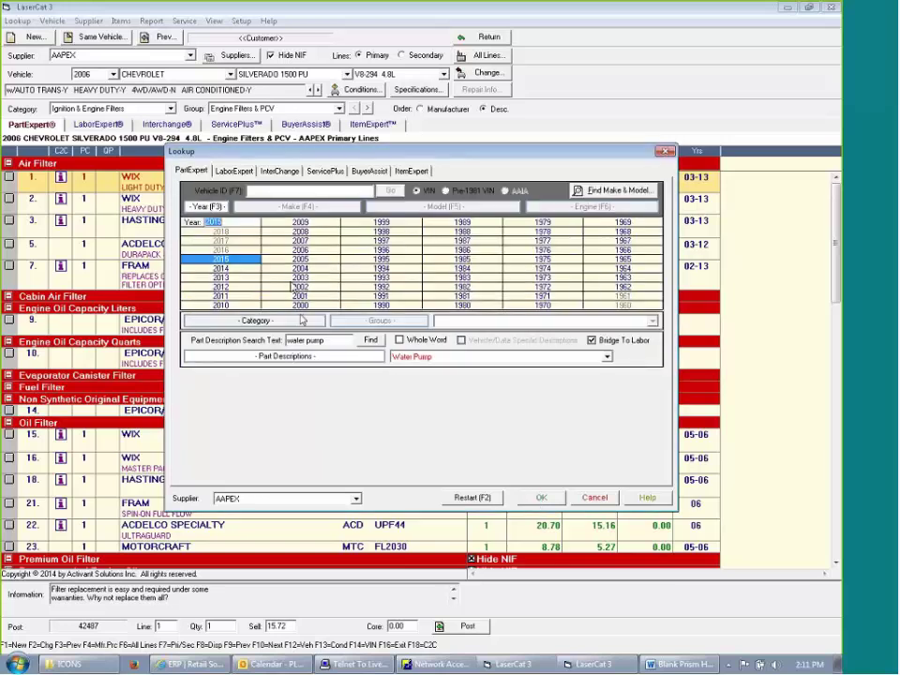
Pick 2004, start a new lookup into Engine Filters & PCV, then restart to the category list.
{"action": "left_click", "coordinate": [302, 273]}
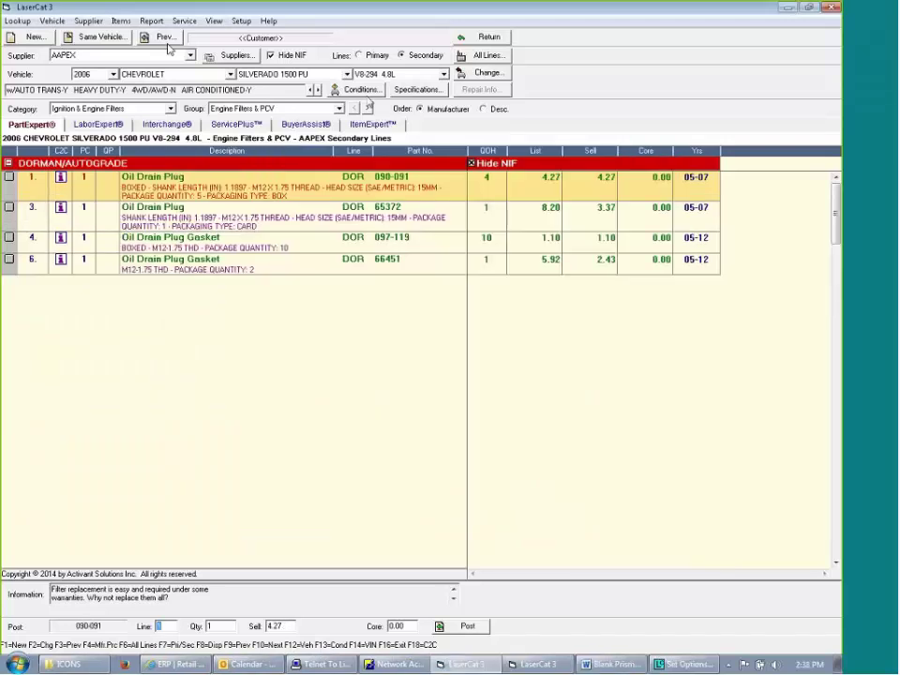
{"action": "left_click", "coordinate": [35, 41]}
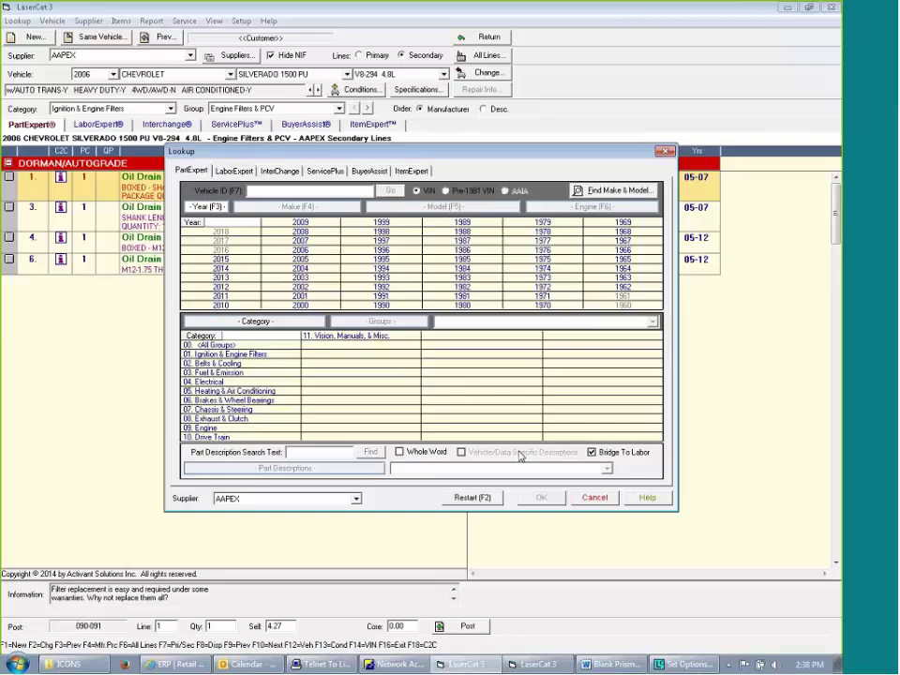
{"action": "double_click", "coordinate": [255, 356]}
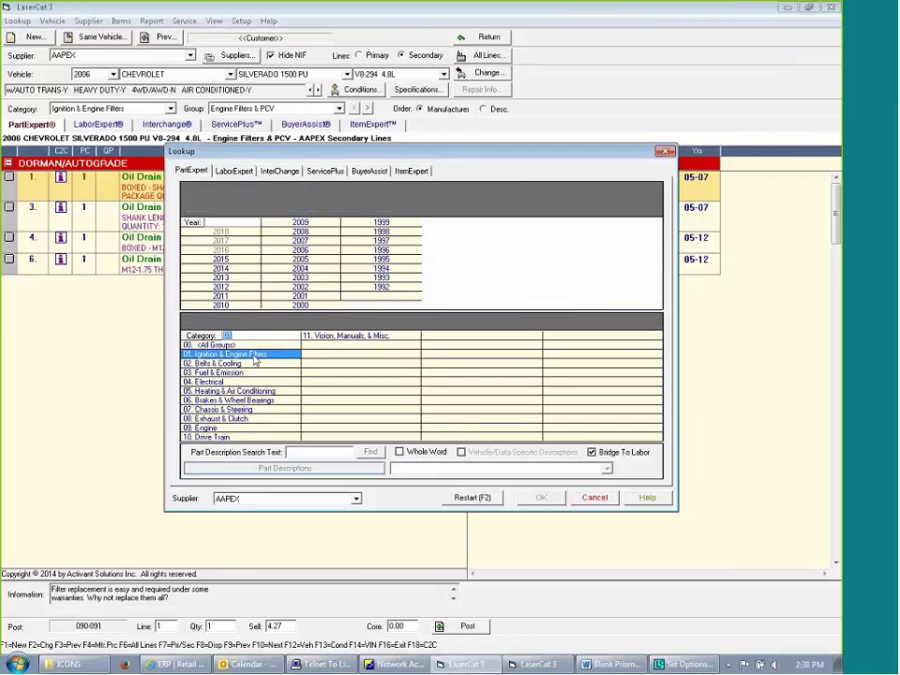
{"action": "double_click", "coordinate": [237, 262]}
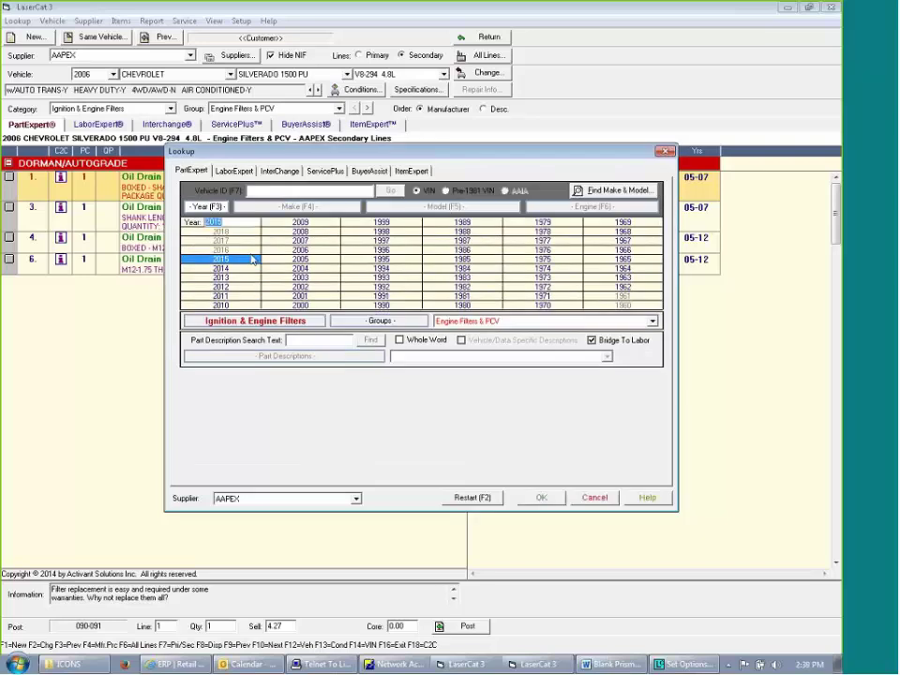
{"action": "left_click", "coordinate": [470, 497]}
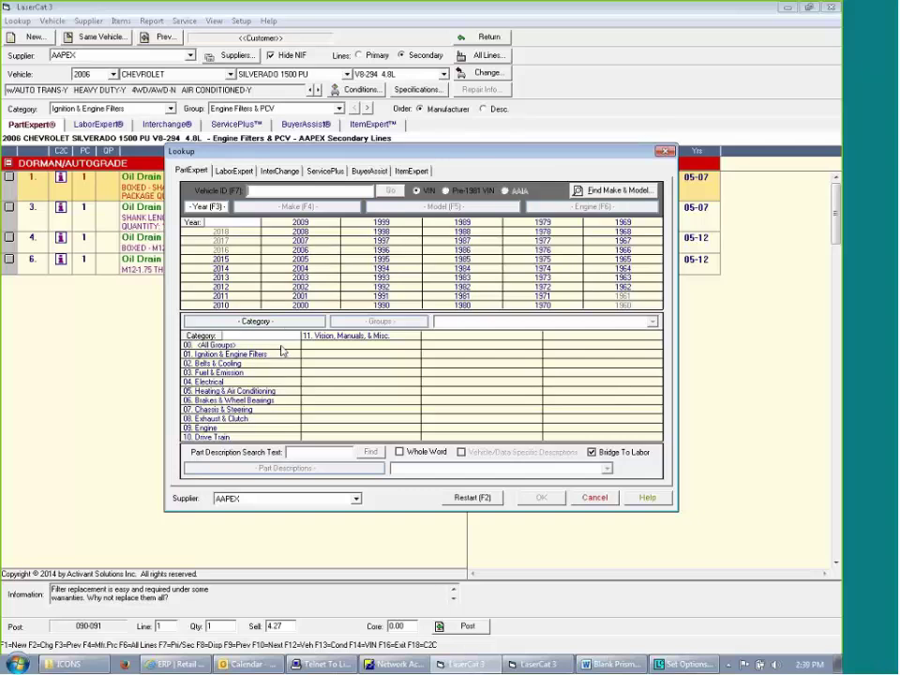
{"action": "mouse_move", "coordinate": [281, 351]}
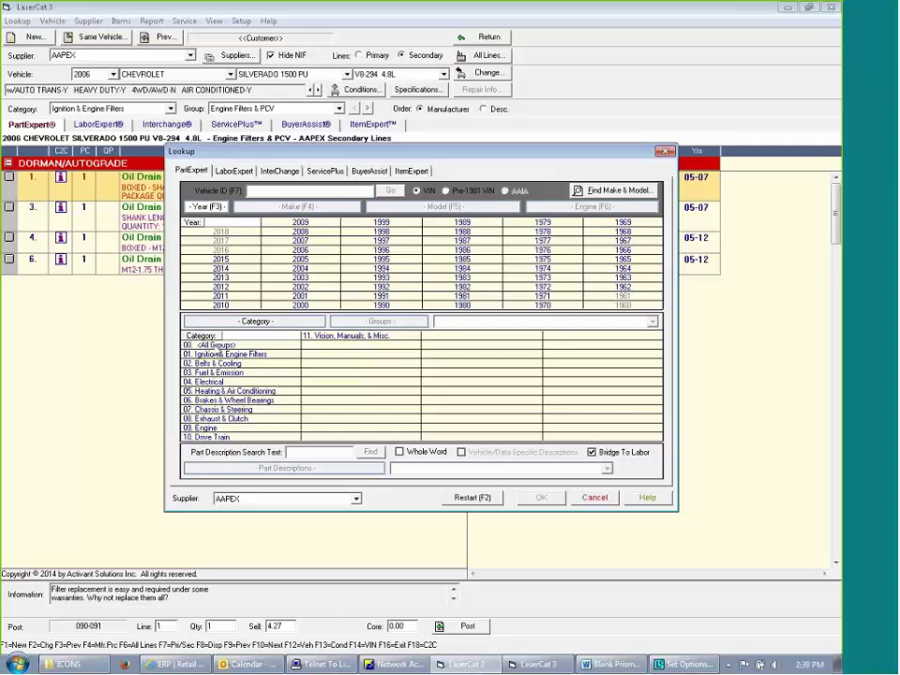
Pick <All Groups> with the A/C Clutch & Idler group, then clear and reselect all categories.
{"action": "left_click", "coordinate": [216, 345]}
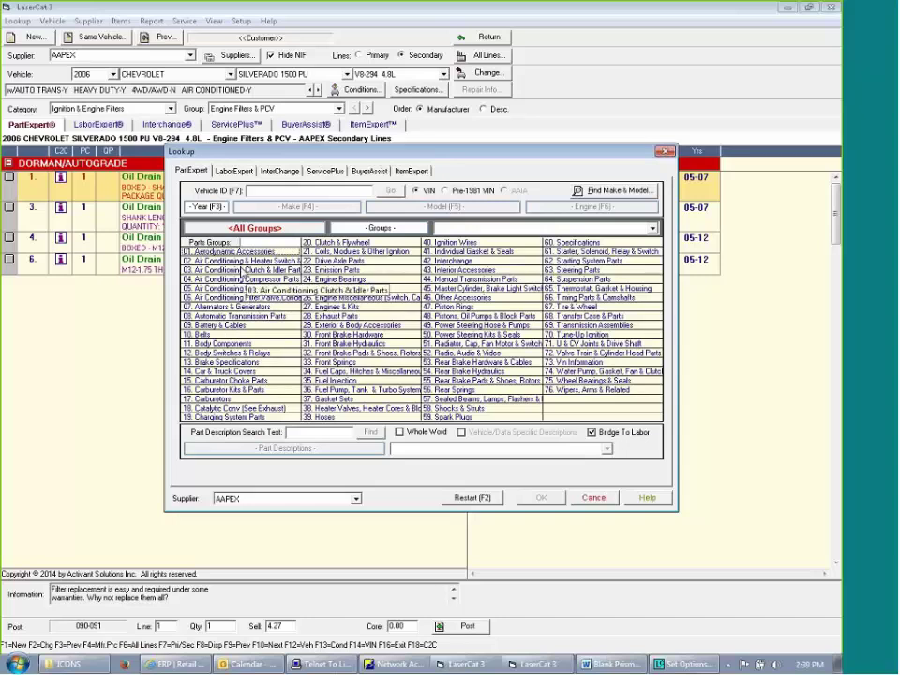
{"action": "left_click", "coordinate": [242, 270]}
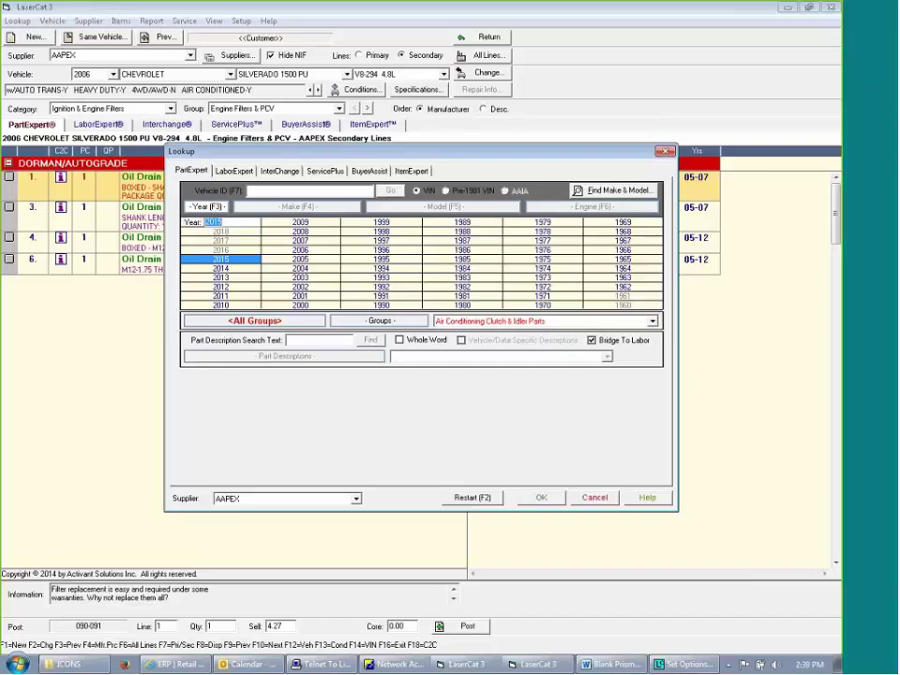
{"action": "left_click", "coordinate": [471, 497]}
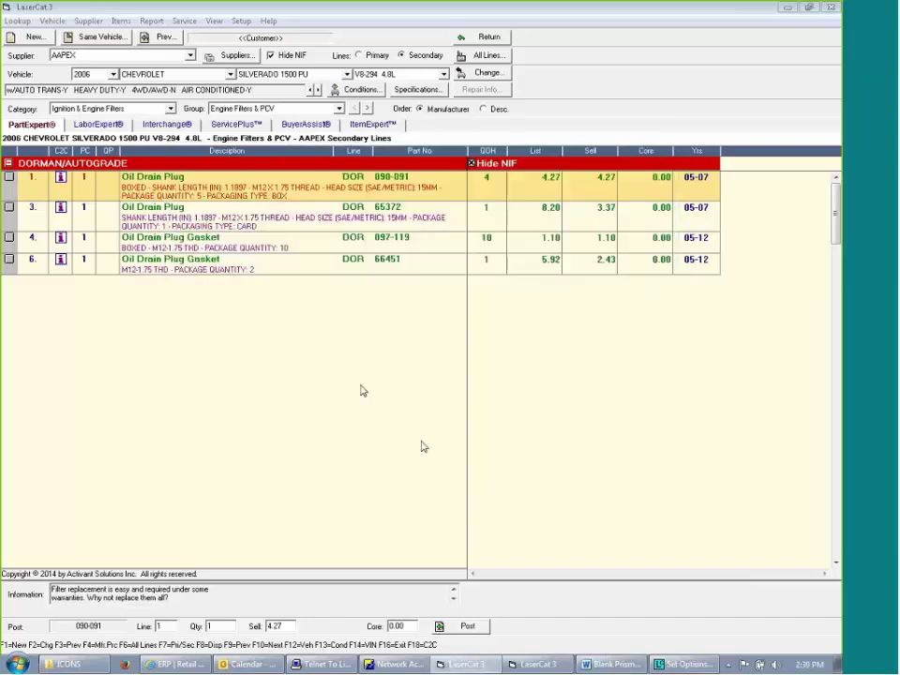
{"action": "left_click", "coordinate": [224, 345]}
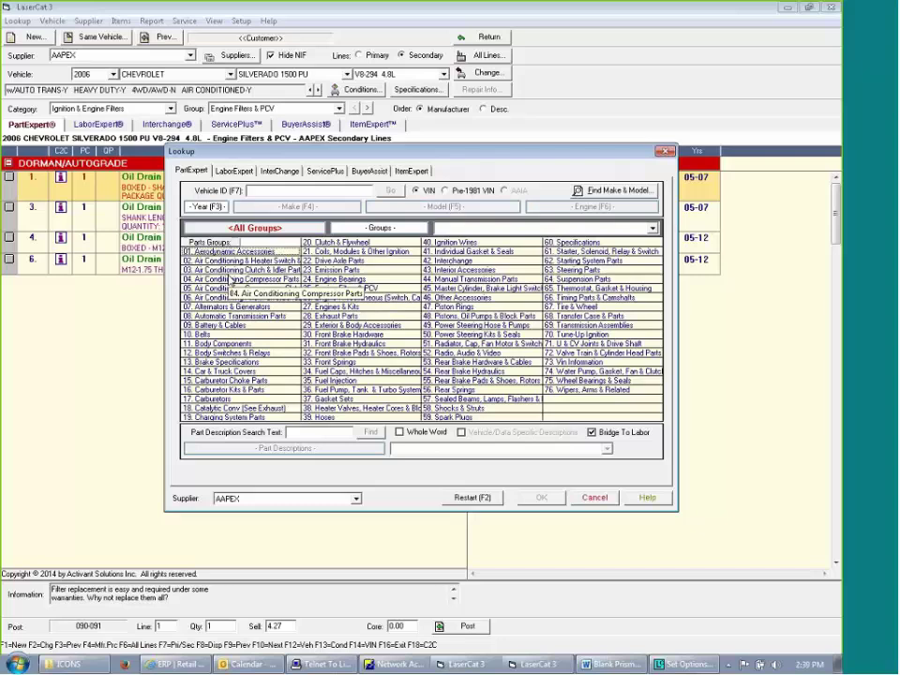
Choose the A/C clutch, front brake hardware and pads, radiator and water pump groups, and confirm.
{"action": "left_click", "coordinate": [229, 270]}
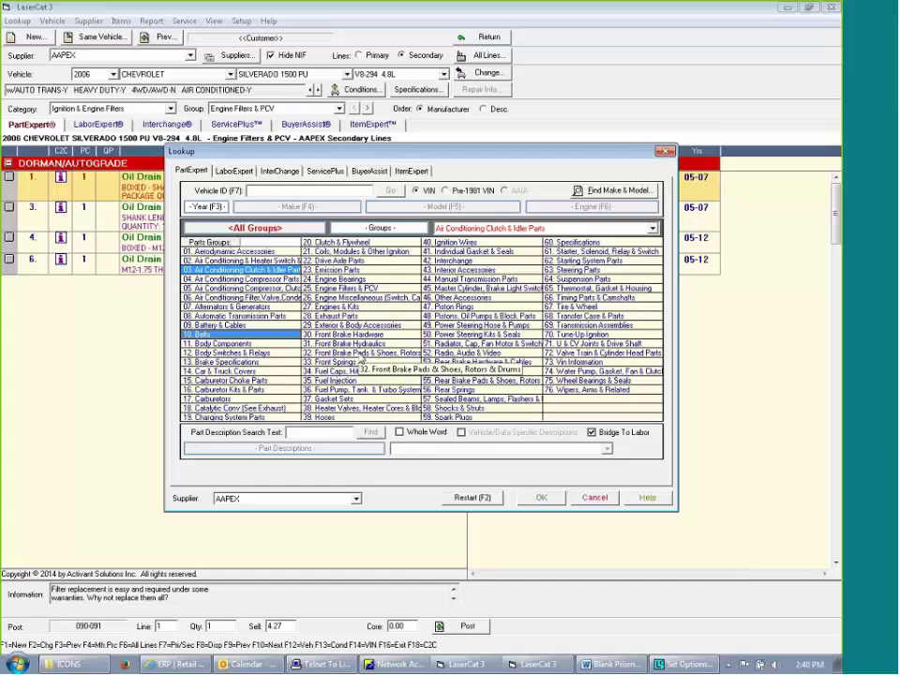
{"action": "left_click", "coordinate": [360, 335]}
{"action": "left_click", "coordinate": [362, 354]}
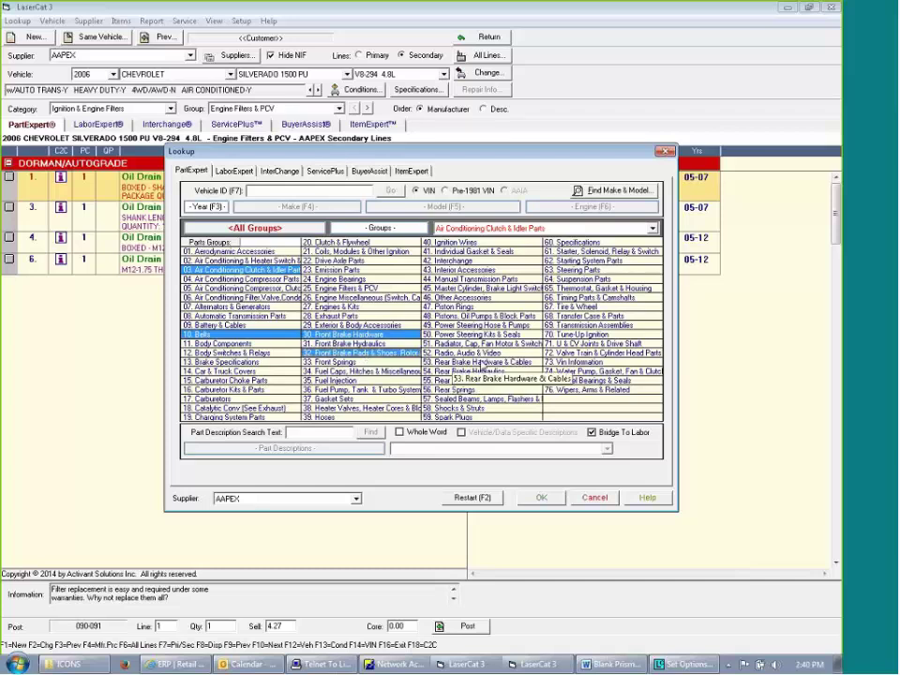
{"action": "left_click", "coordinate": [482, 343]}
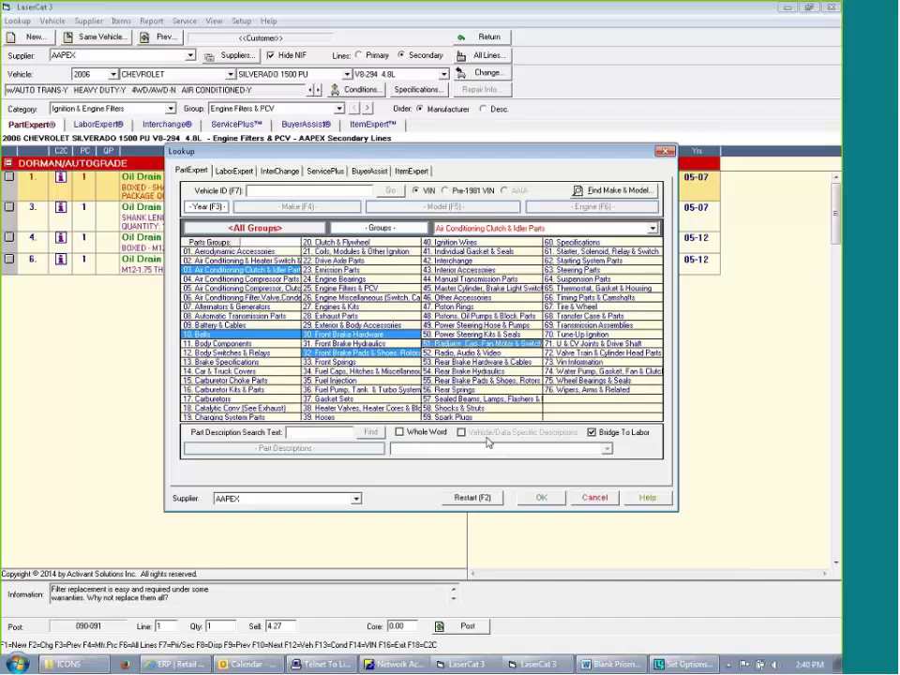
{"action": "left_click", "coordinate": [578, 372]}
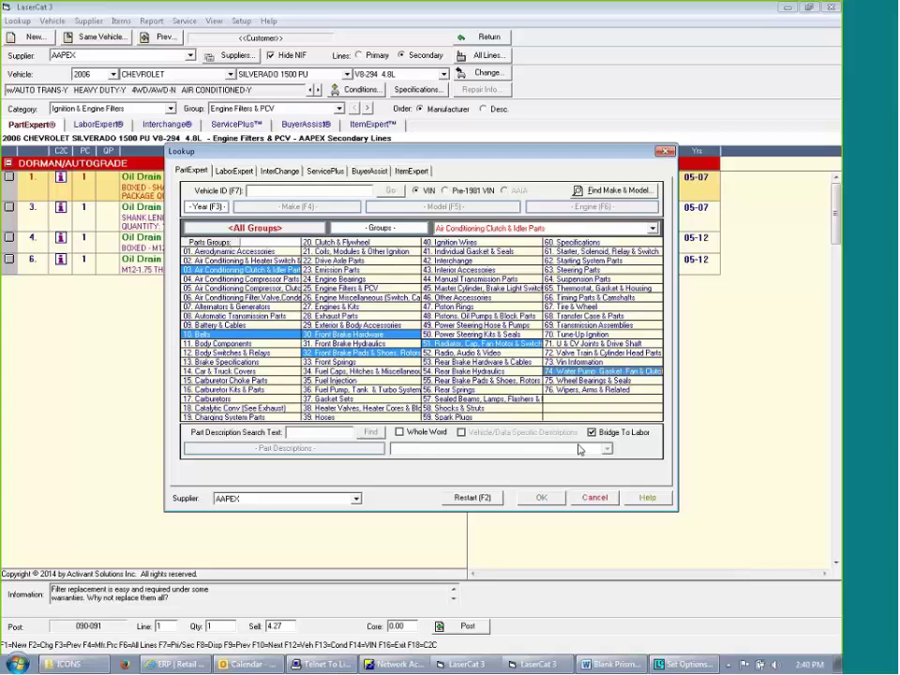
{"action": "left_click", "coordinate": [539, 498]}
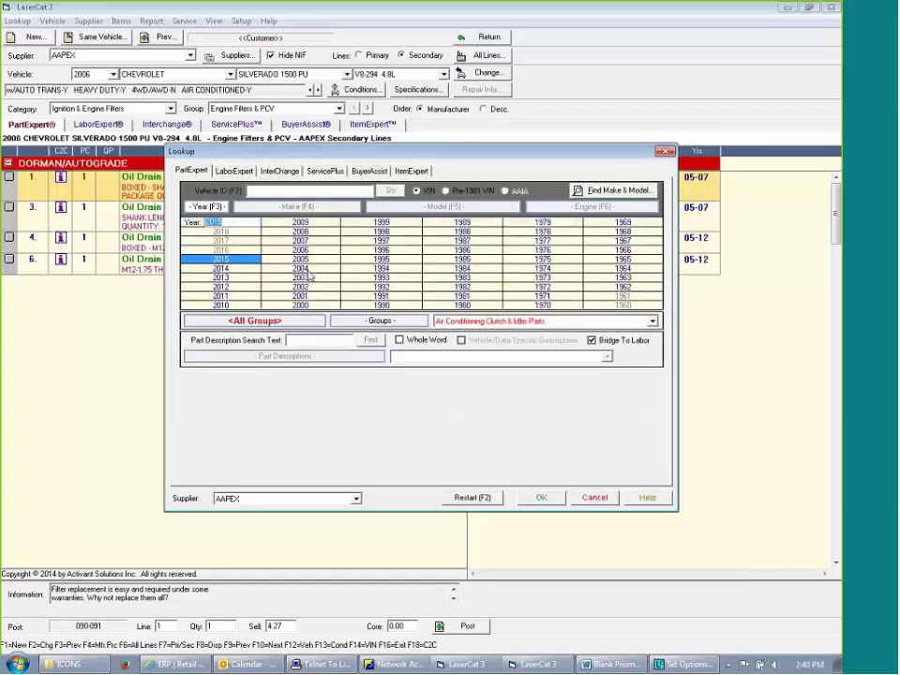
Select a 2003 Chevrolet Cavalier to list its A/C Clutch & Idler parts.
{"action": "left_click", "coordinate": [308, 280]}
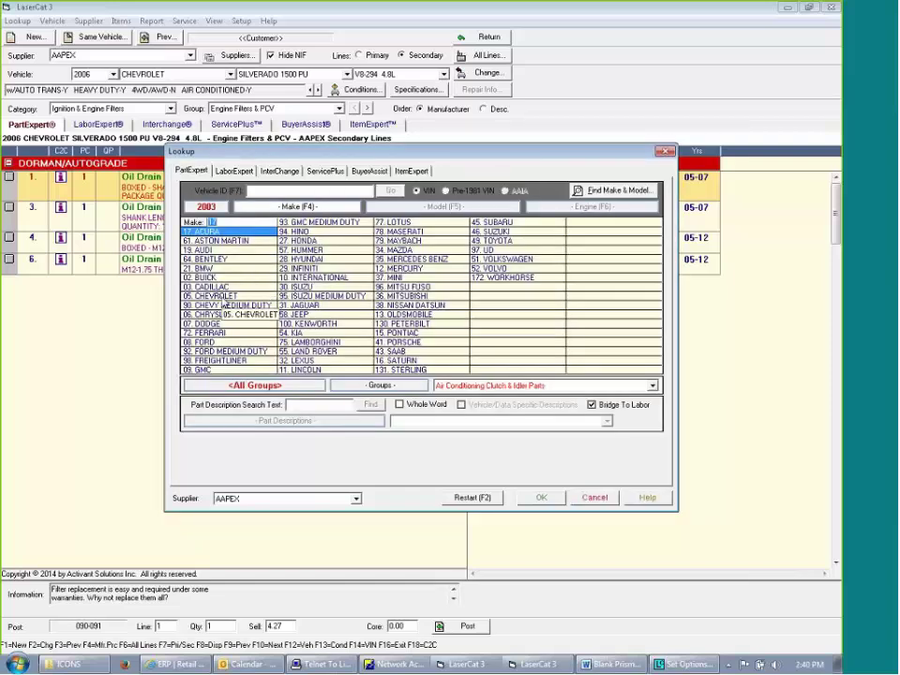
{"action": "left_click", "coordinate": [216, 296]}
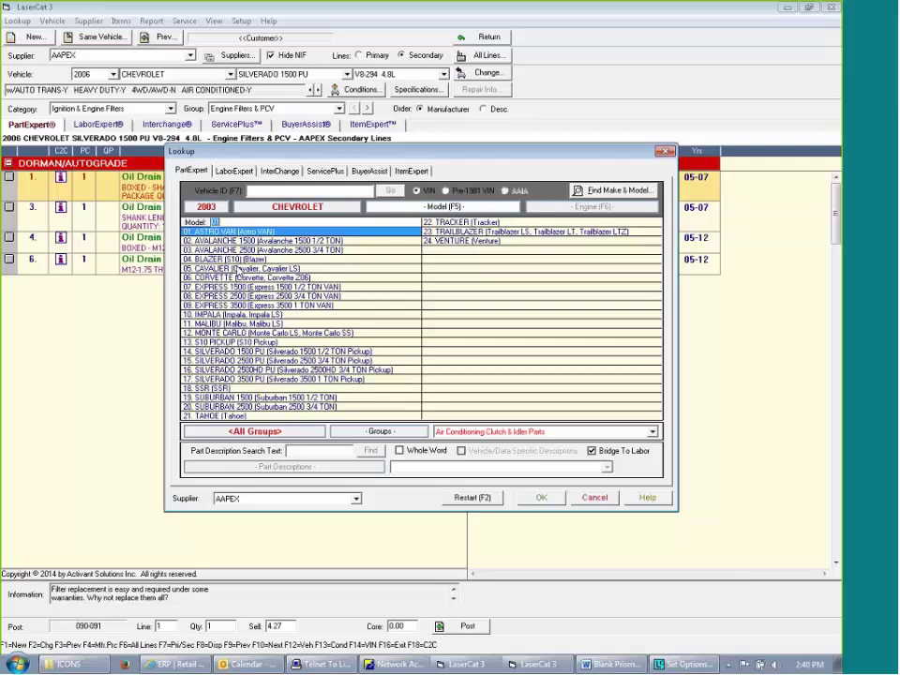
{"action": "left_click", "coordinate": [226, 269]}
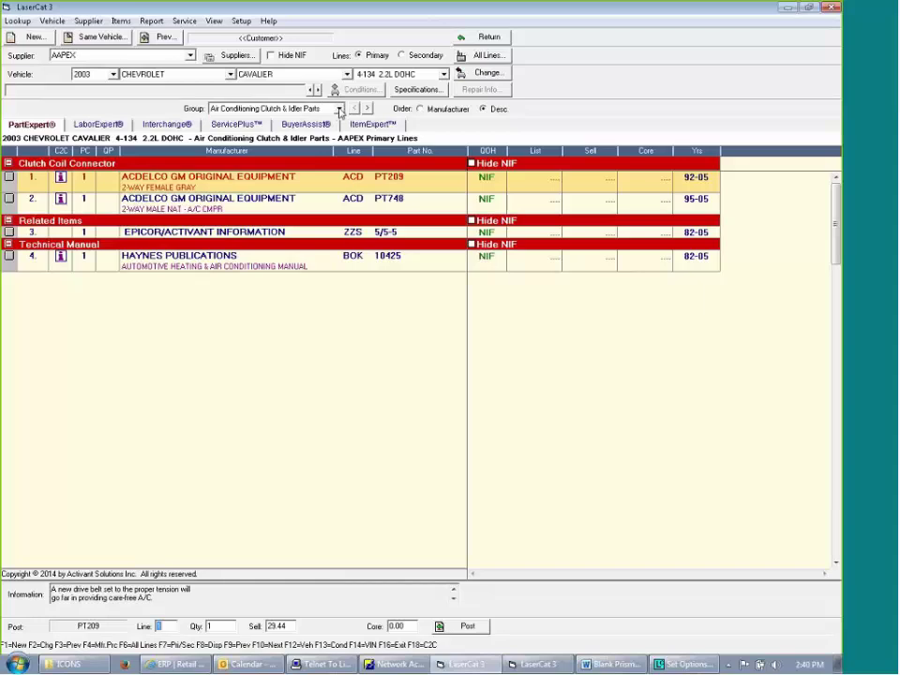
Switch the Group dropdown to Belts, then to Front Brake Pads & Shoes.
{"action": "left_click", "coordinate": [340, 109]}
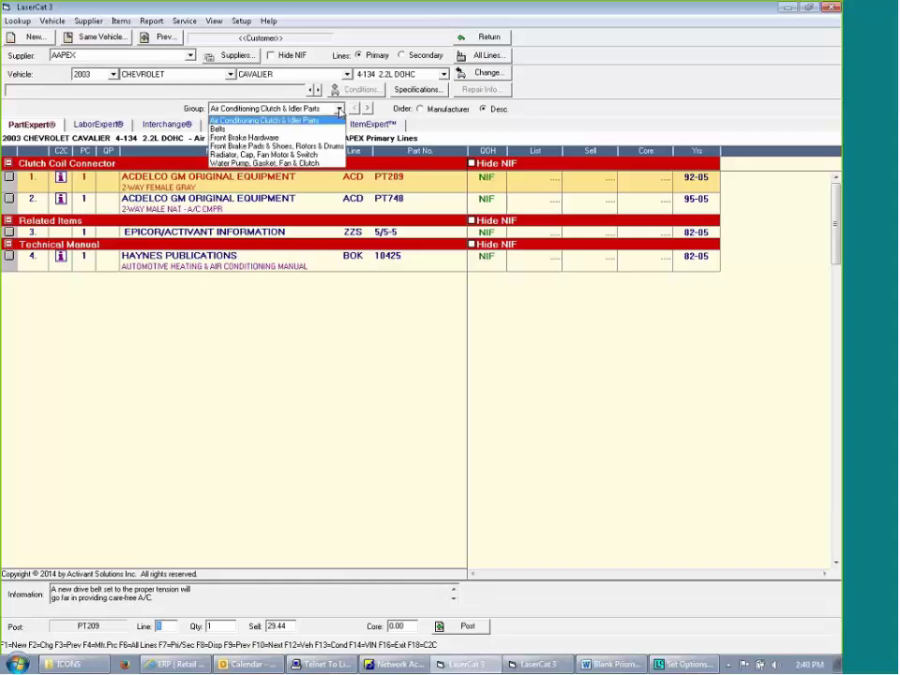
{"action": "left_click", "coordinate": [292, 130]}
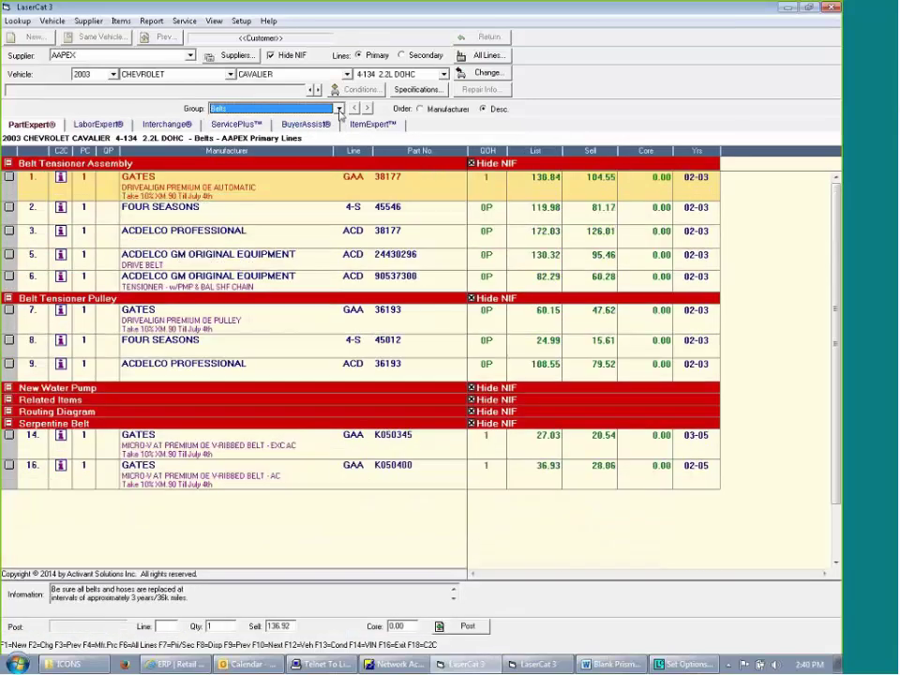
{"action": "left_click", "coordinate": [340, 110]}
{"action": "left_click", "coordinate": [313, 148]}
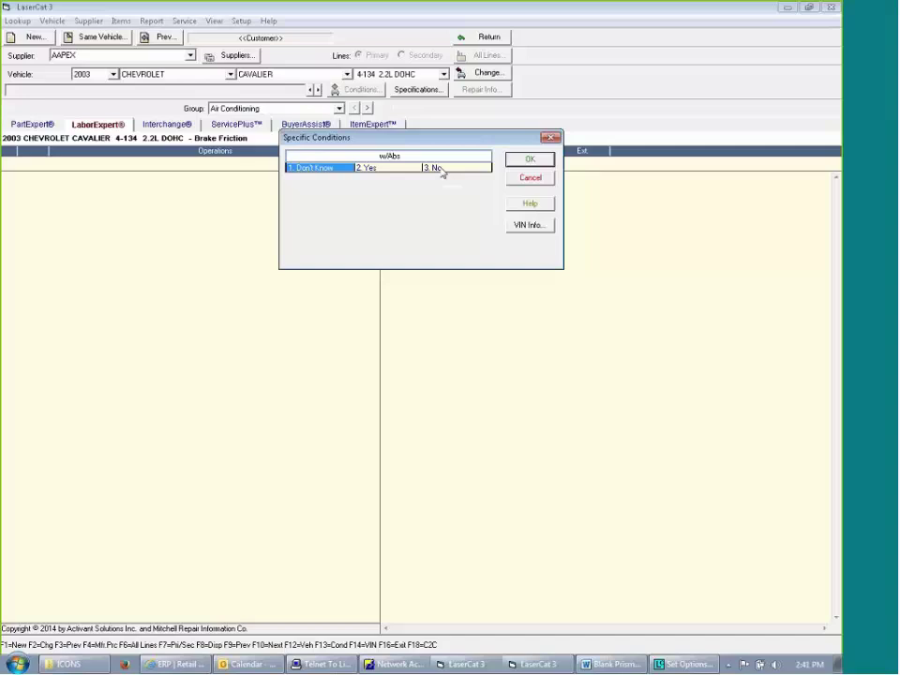
Set the ABS condition to Yes, then reopen Conditions and change ABS to No.
{"action": "left_click", "coordinate": [397, 175]}
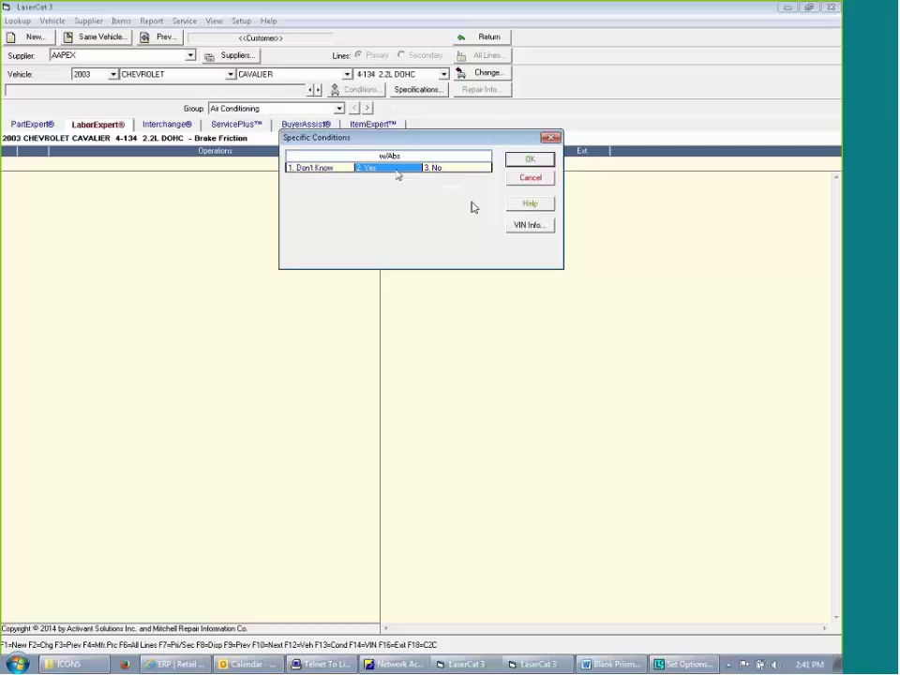
{"action": "left_click", "coordinate": [526, 159]}
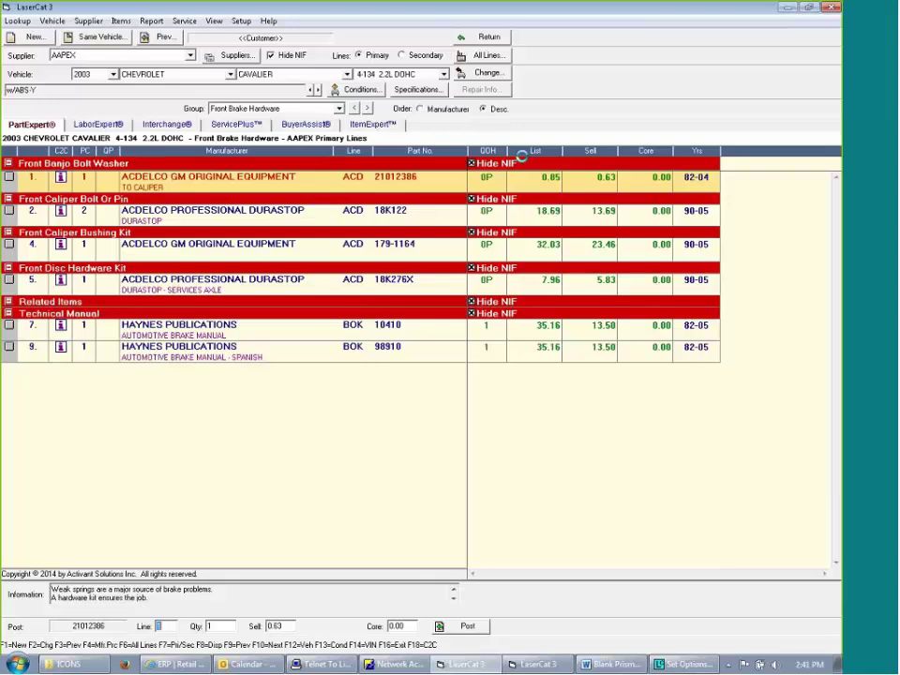
{"action": "left_click", "coordinate": [363, 91]}
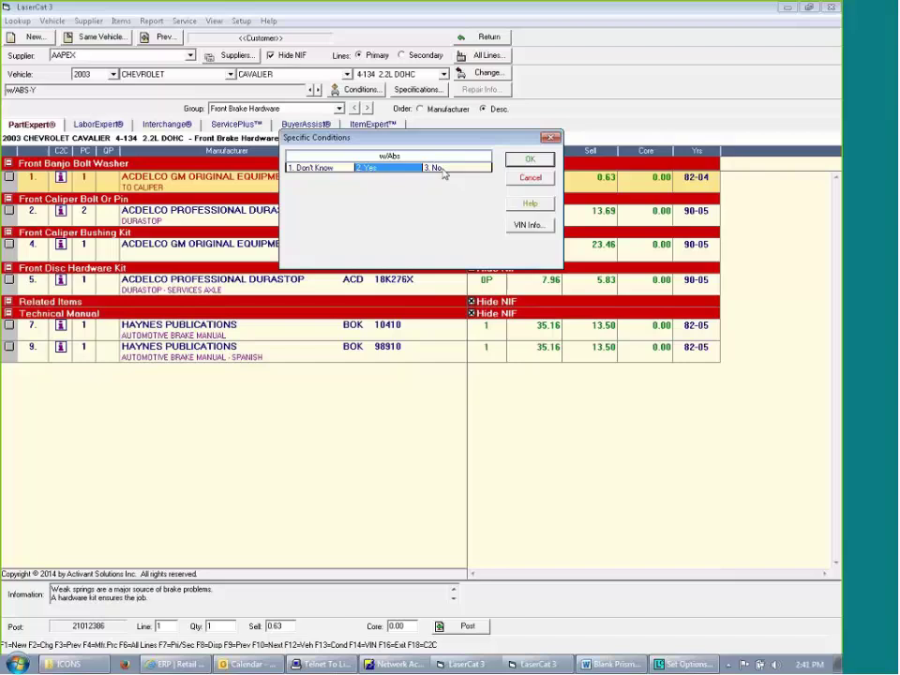
{"action": "left_click_drag", "start_coordinate": [375, 142], "coordinate": [352, 114]}
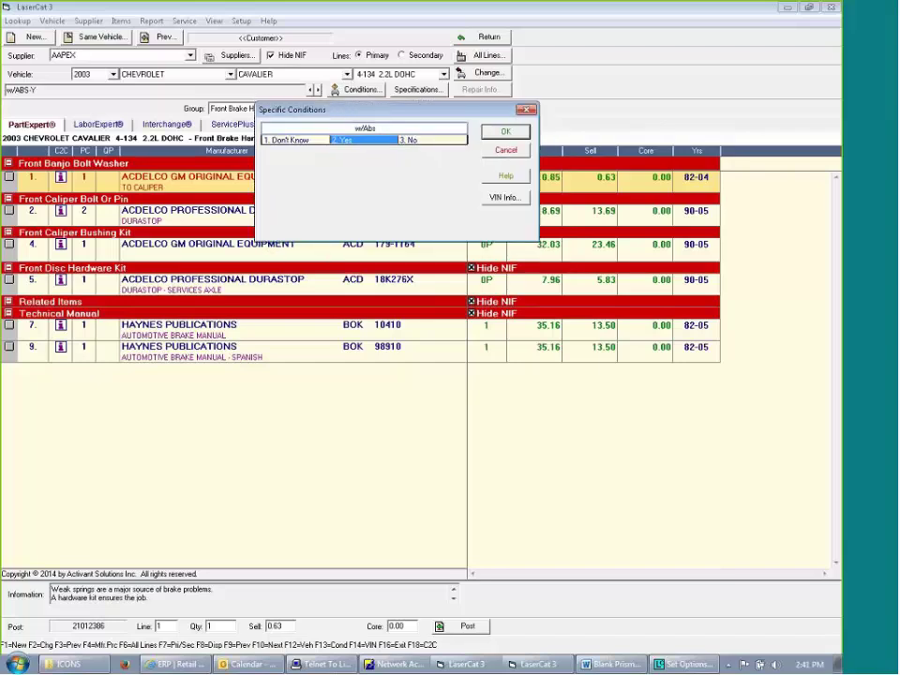
{"action": "left_click", "coordinate": [413, 140]}
{"action": "left_click", "coordinate": [505, 132]}
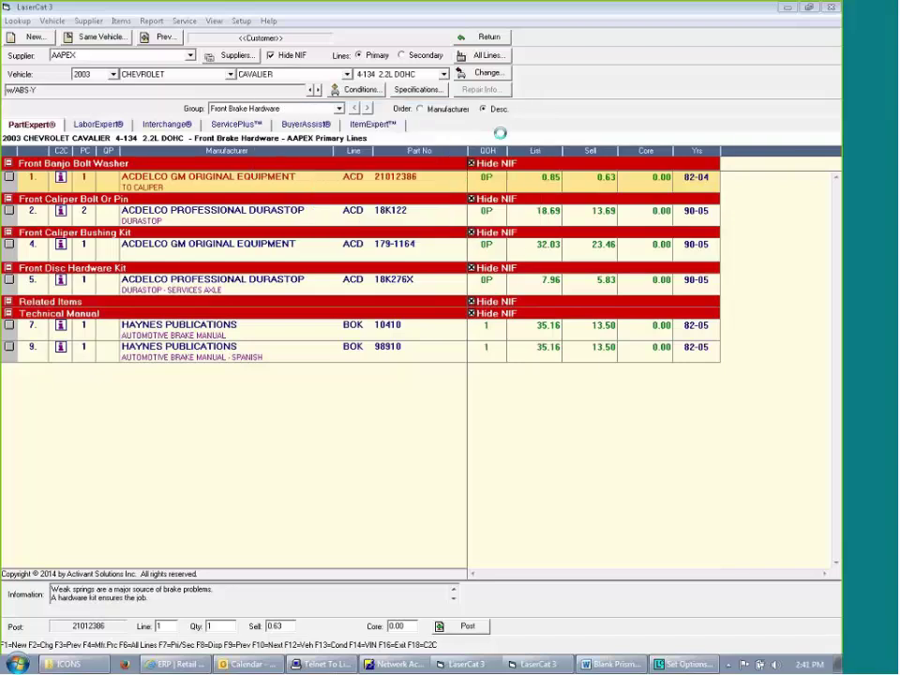